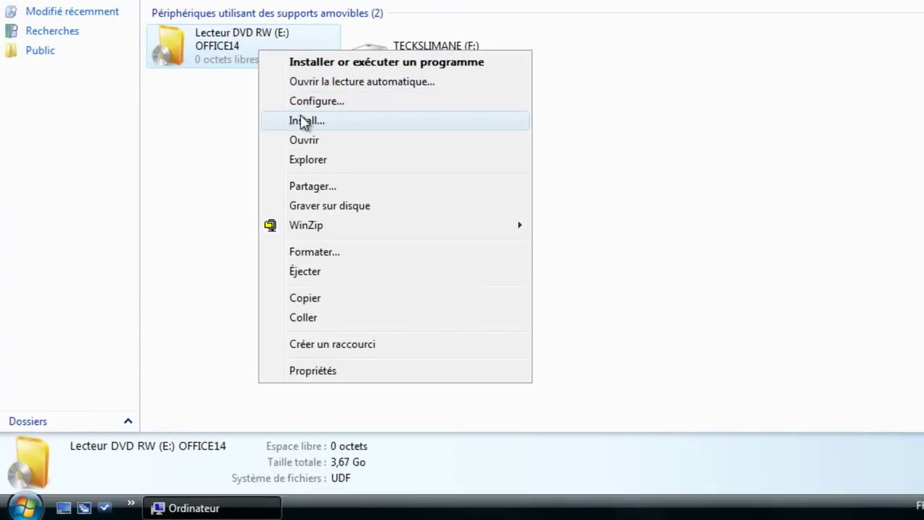
- Open the OFFICE14 DVD in drive E: and run its setup program, minimizing the folder window while it loads
left_click(320, 143)
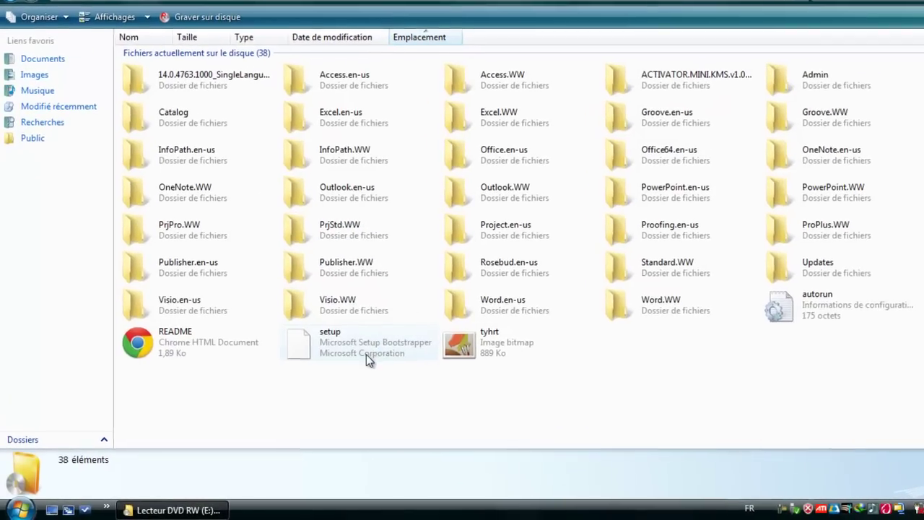
left_click(368, 354)
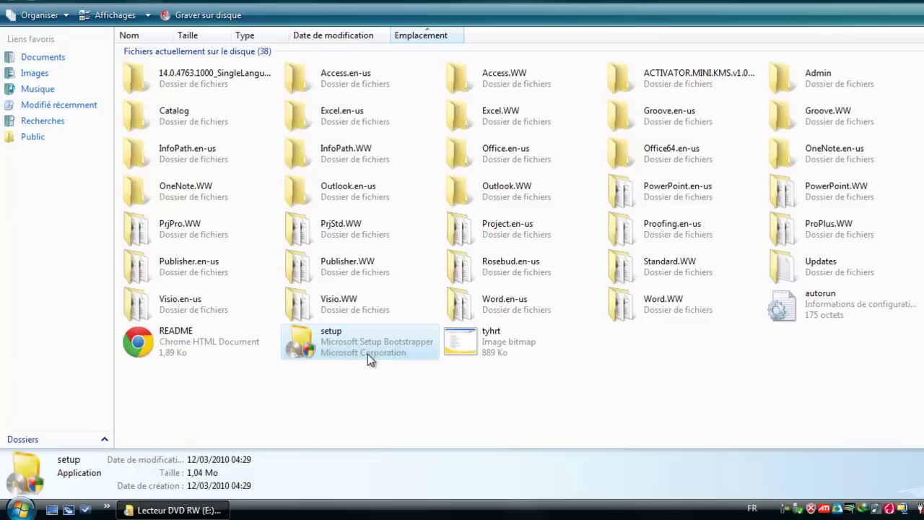
double_click(368, 354)
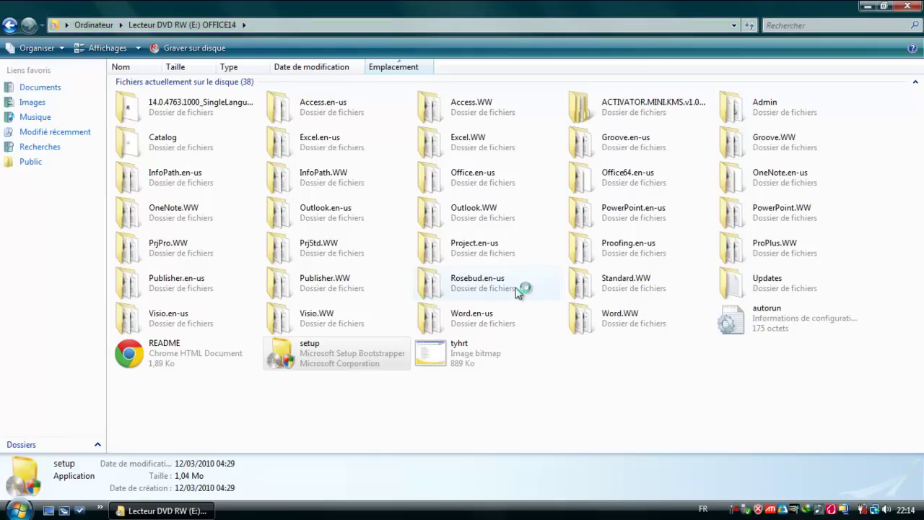
left_click(204, 511)
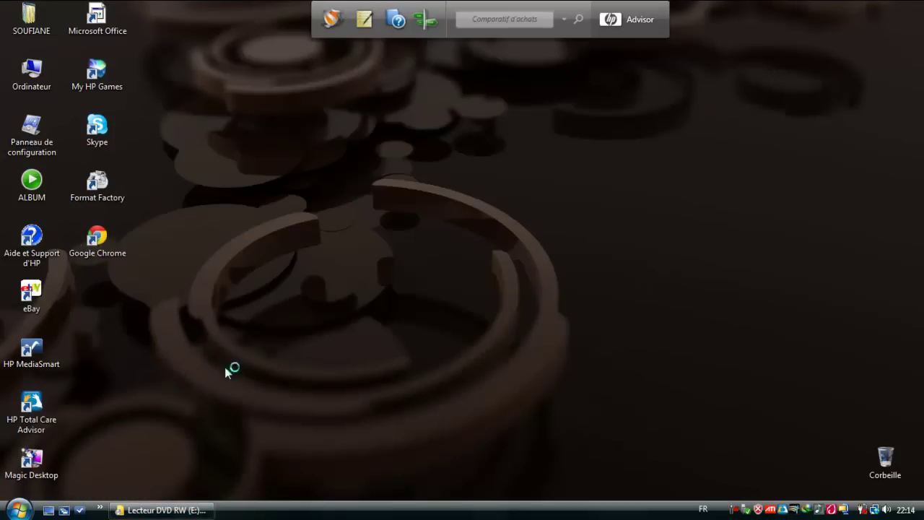
right_click(231, 333)
left_click(328, 392)
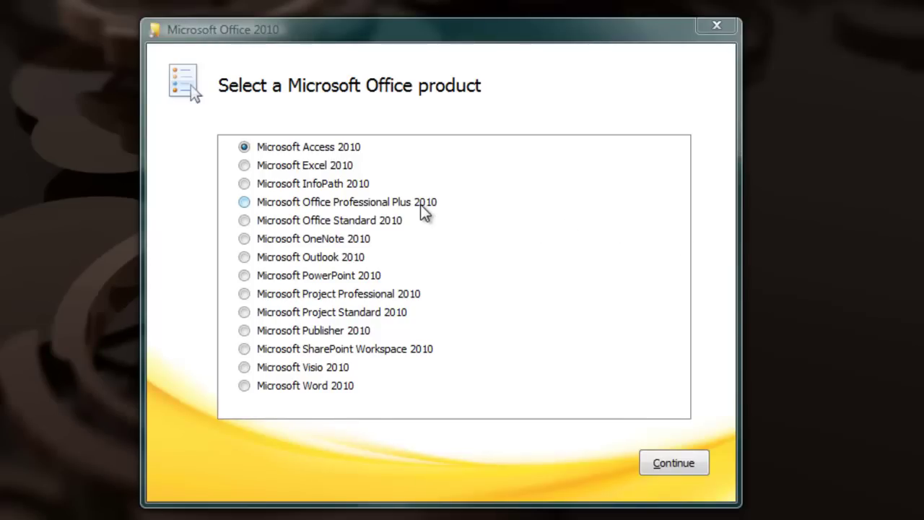
- Choose Microsoft Office Standard 2010 as the product to install and accept its license terms
left_click(395, 223)
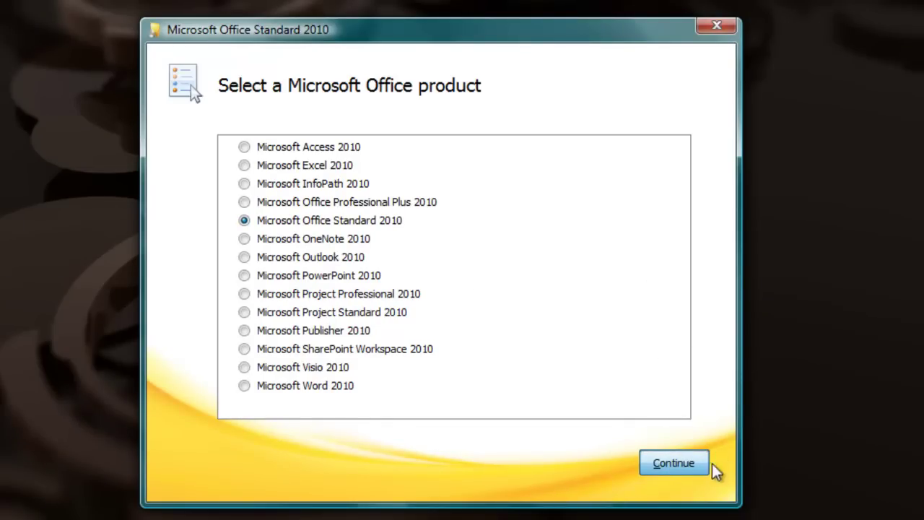
left_click(654, 473)
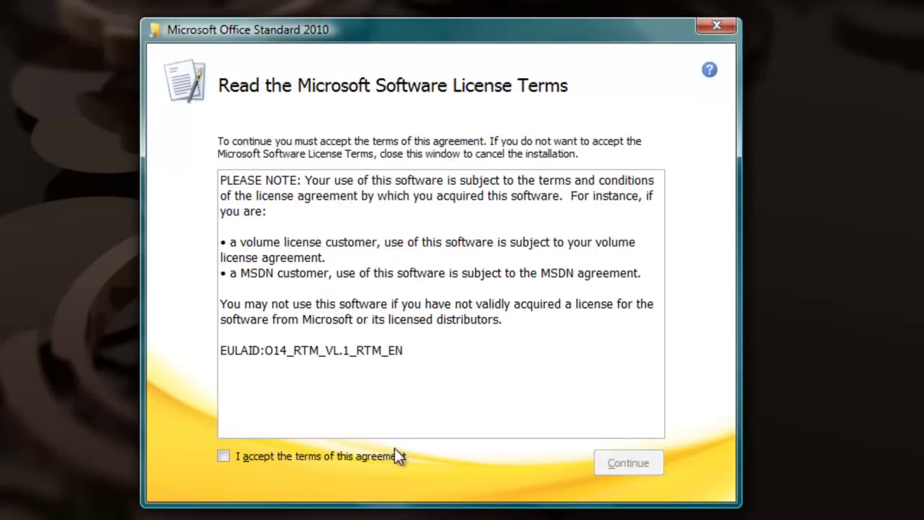
left_click(368, 454)
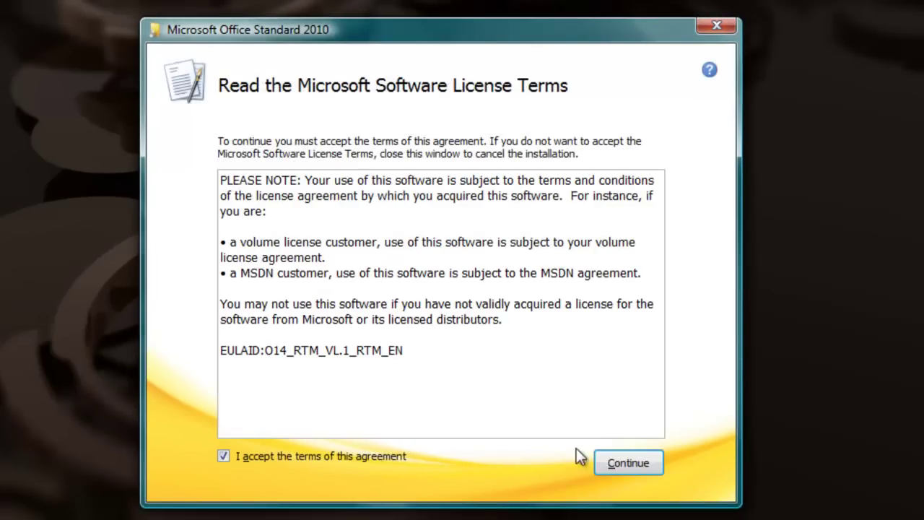
left_click(645, 462)
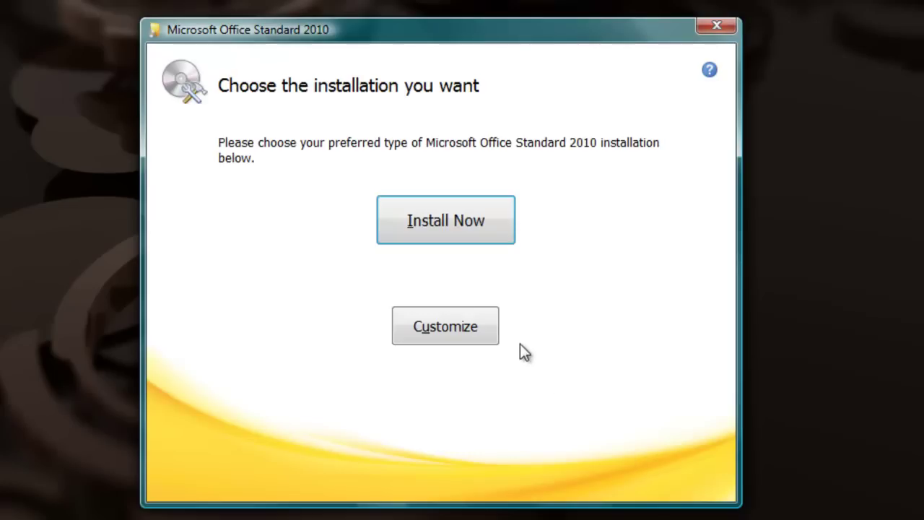
- Review the custom installation options, file location and user information, then install with the defaults and close the finished installer
left_click(471, 332)
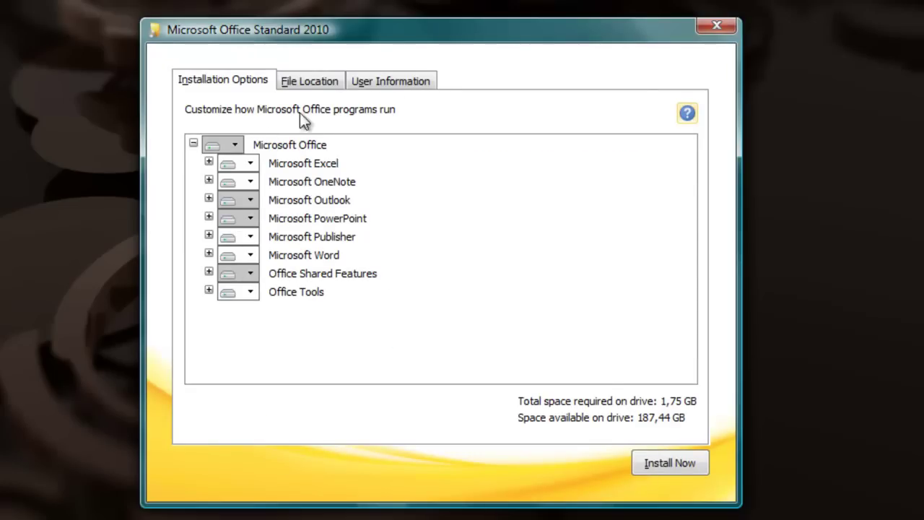
left_click(310, 81)
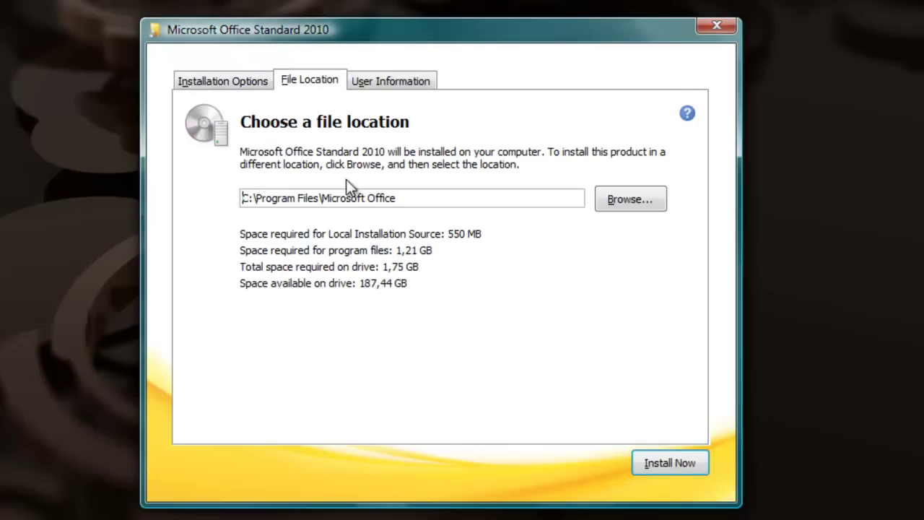
left_click(391, 79)
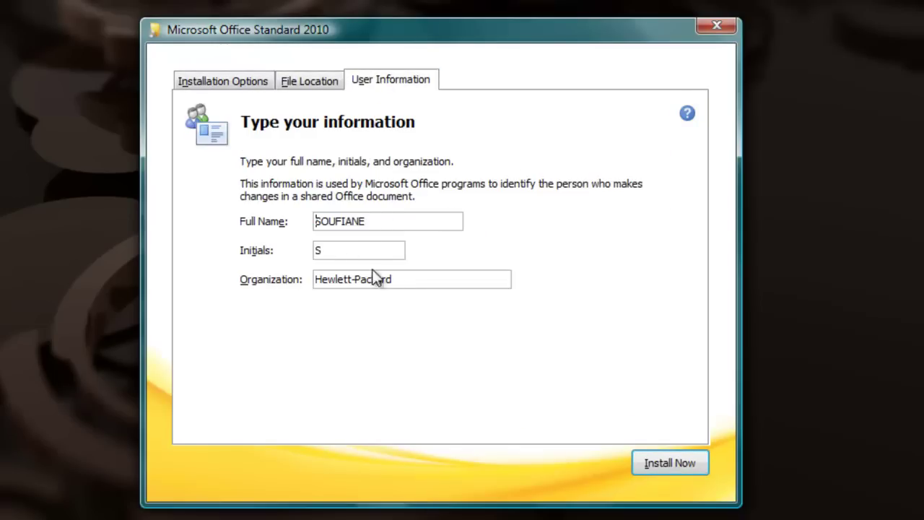
left_click(266, 81)
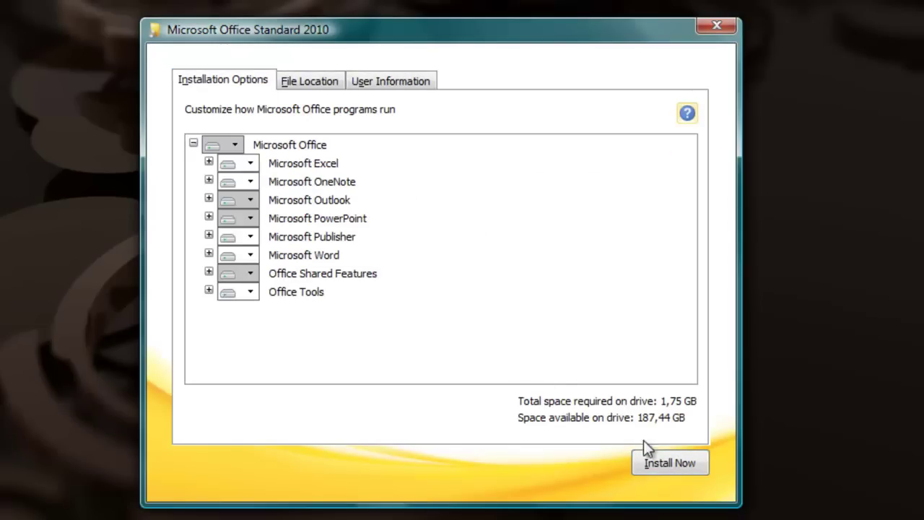
left_click(662, 462)
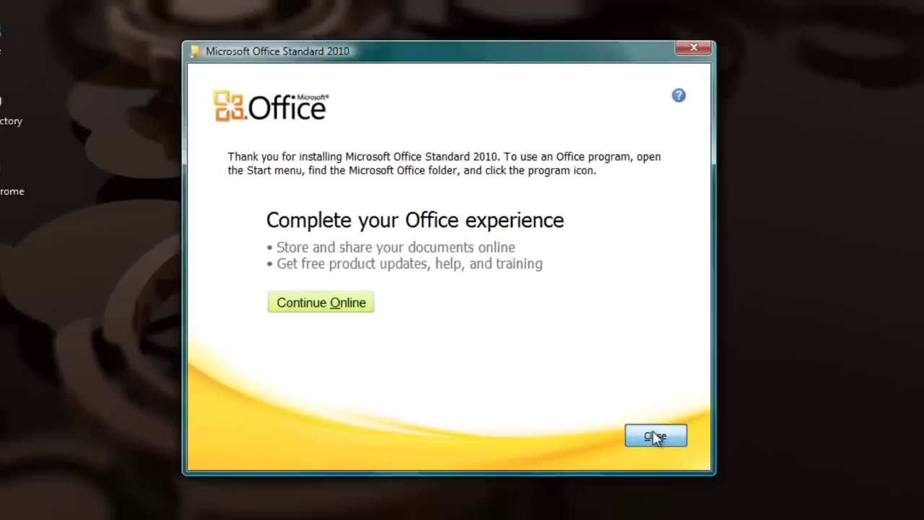
left_click(672, 456)
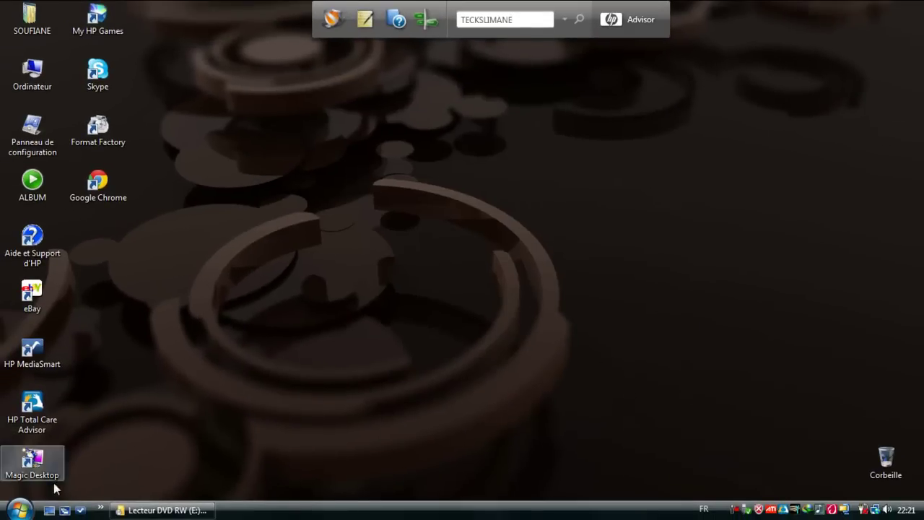
- Examine the programs in the Microsoft Office, Microsoft Office 2010 Tools and Microsoft Works folders among all installed programs
left_click(19, 510)
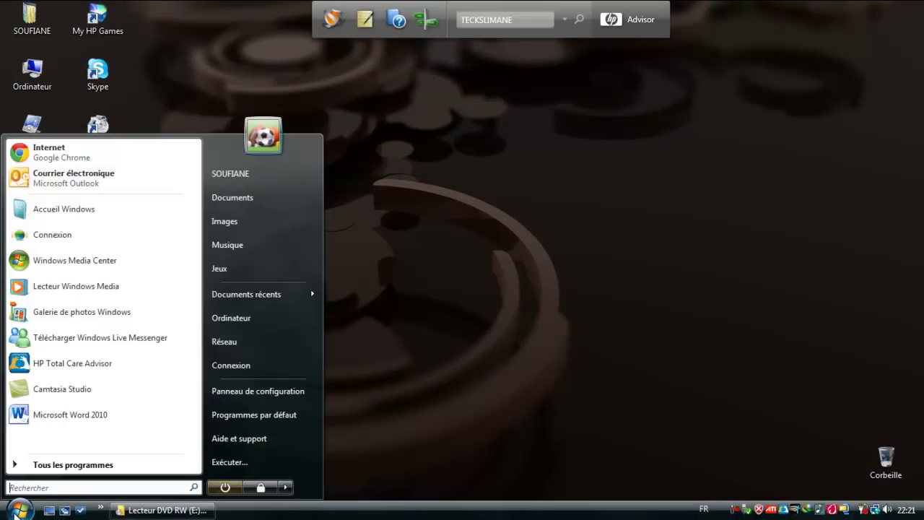
left_click(69, 466)
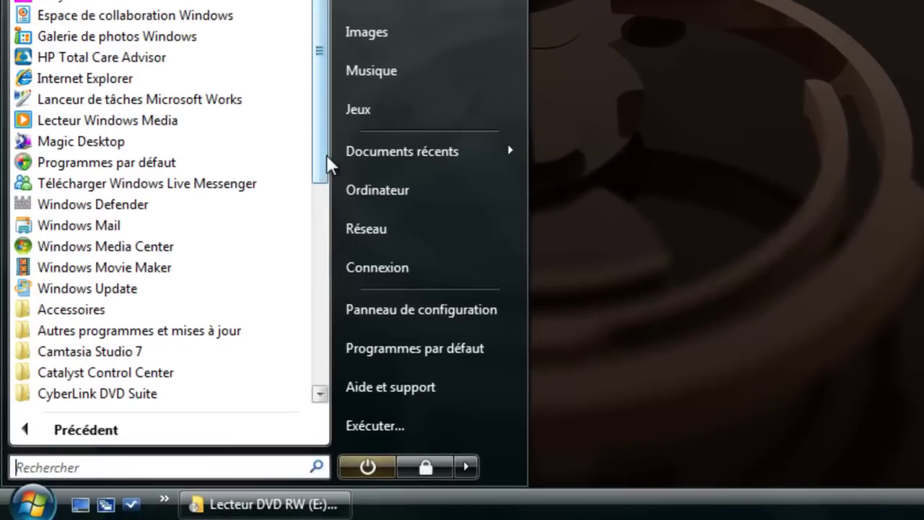
scroll(214, 294, "down", 1)
left_click_drag(324, 173, 318, 392)
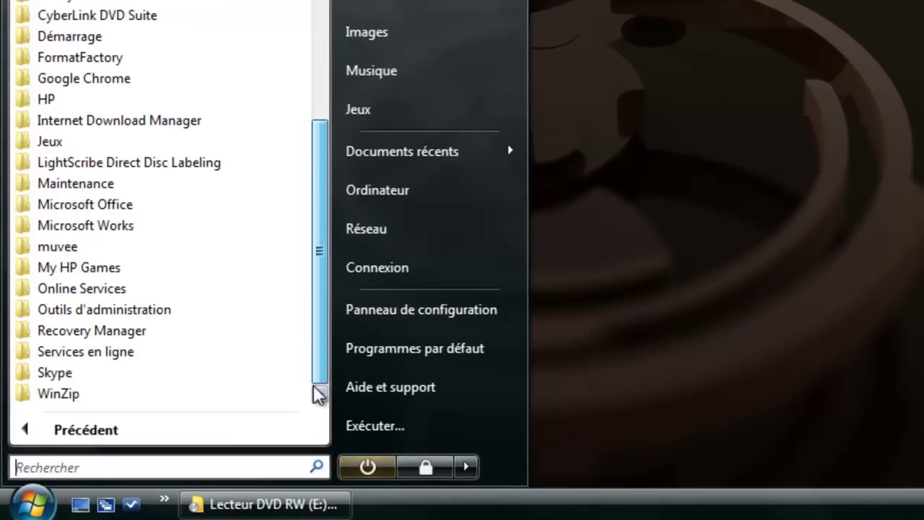
left_click(215, 206)
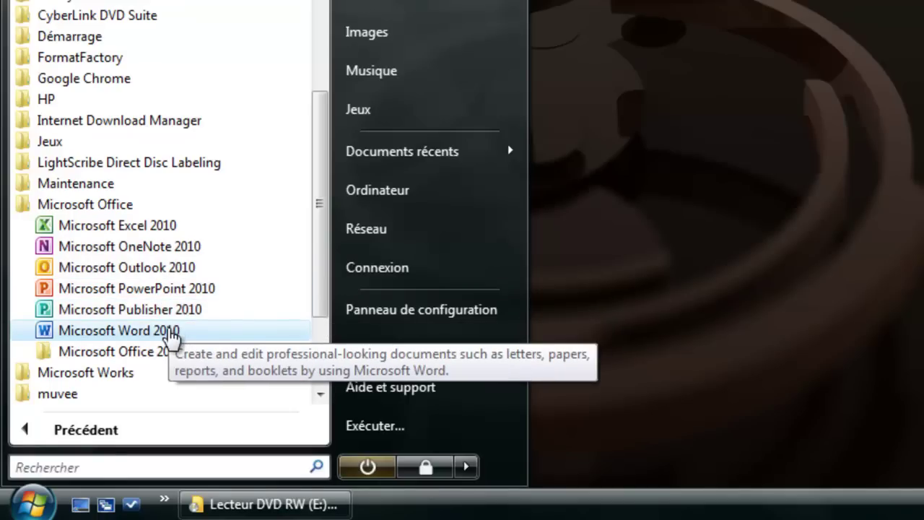
left_click(166, 352)
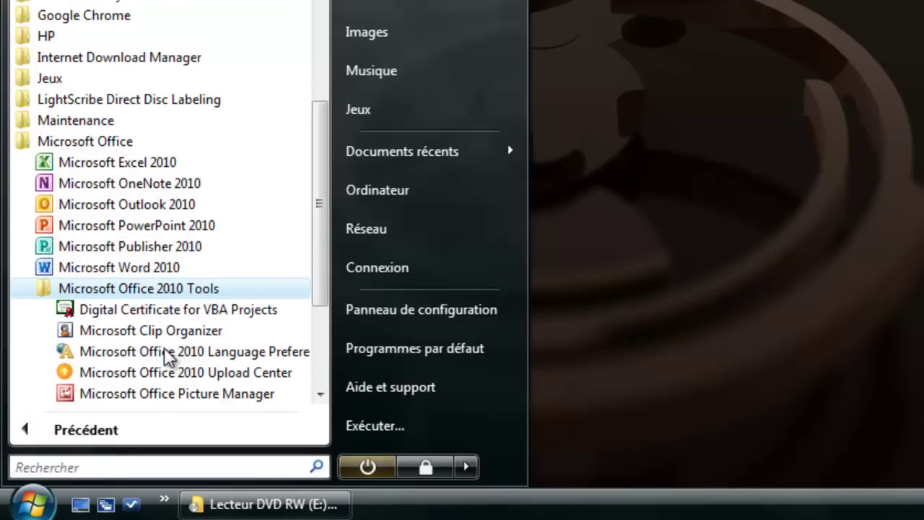
scroll(315, 293, "down", 1)
left_click_drag(321, 295, 315, 330)
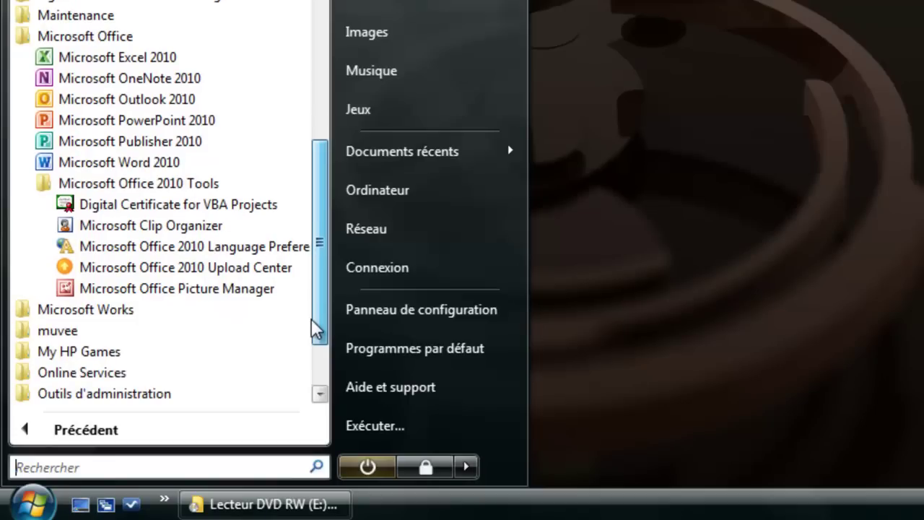
left_click(270, 312)
left_click_drag(315, 308, 296, 317)
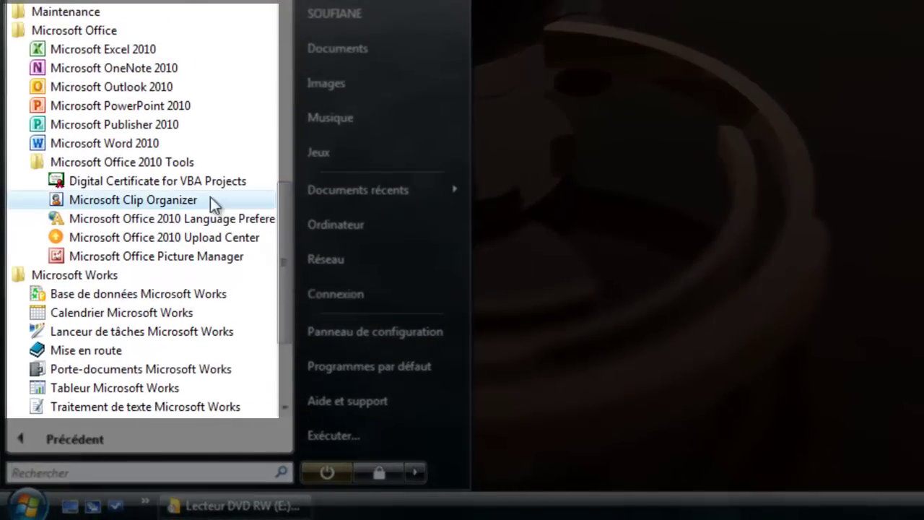
- Launch Microsoft Excel 2010 to check that it opens, and close it again
left_click(153, 54)
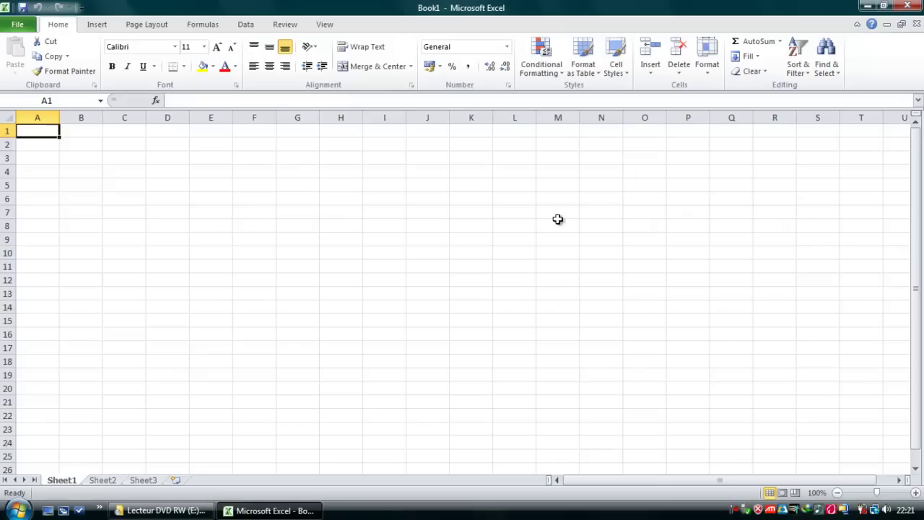
left_click(920, 10)
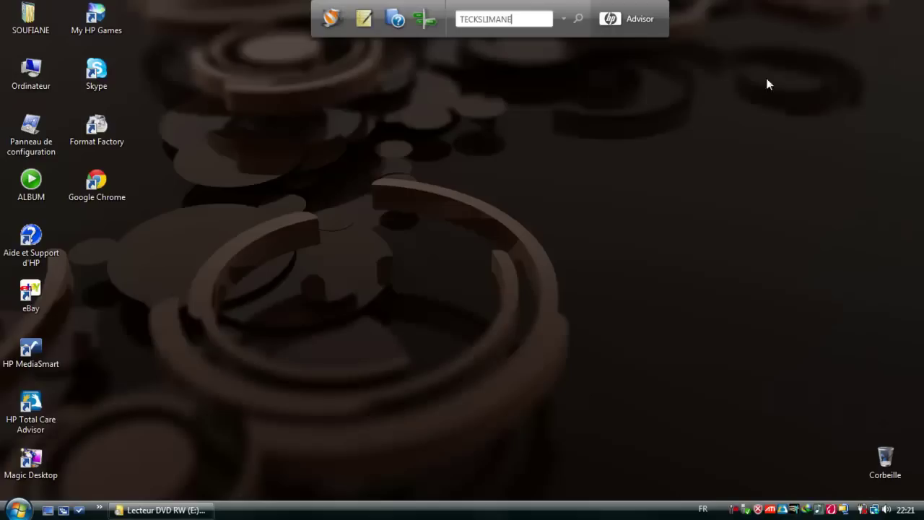
- Launch Microsoft OneNote 2010, open the first notebook with the On my computer option, and close OneNote
left_click(18, 510)
left_click(68, 464)
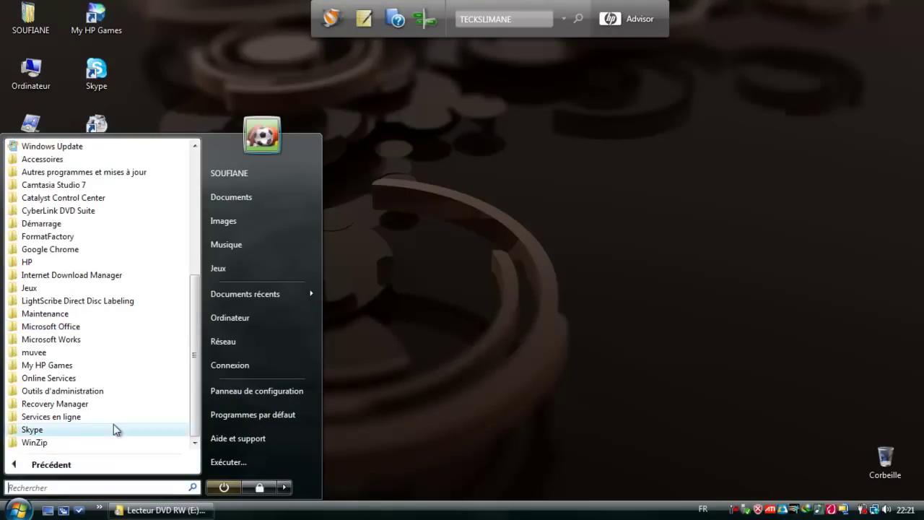
left_click(93, 326)
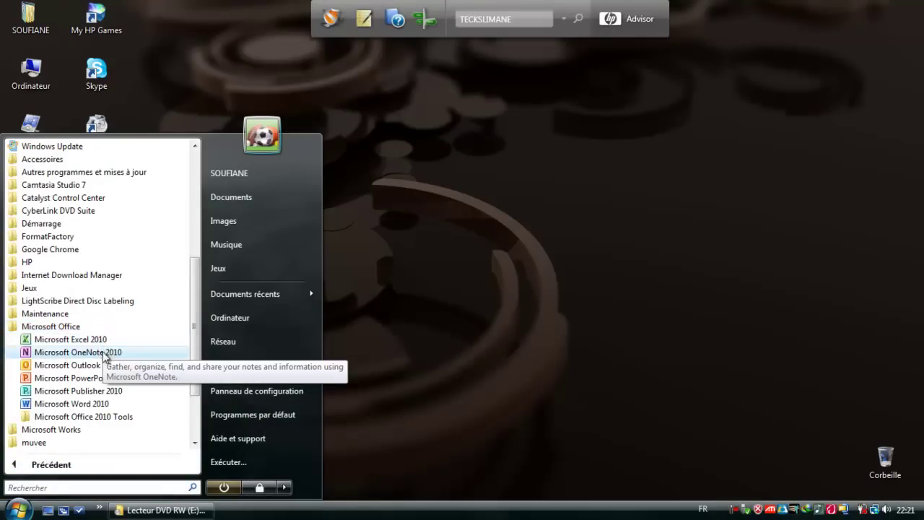
left_click(102, 352)
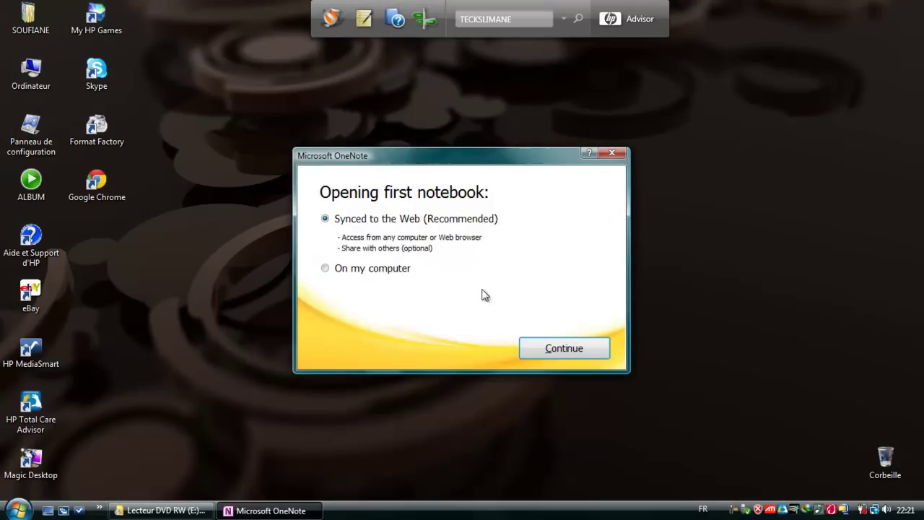
left_click(398, 270)
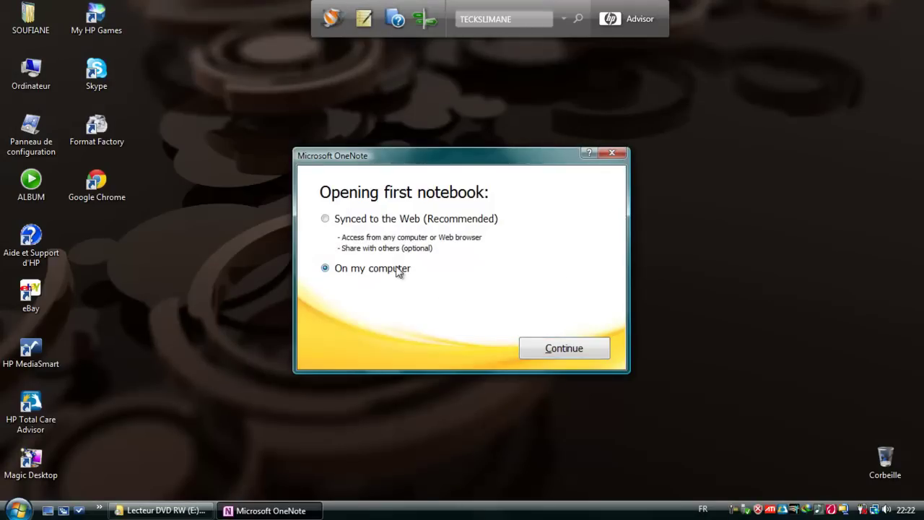
left_click(578, 351)
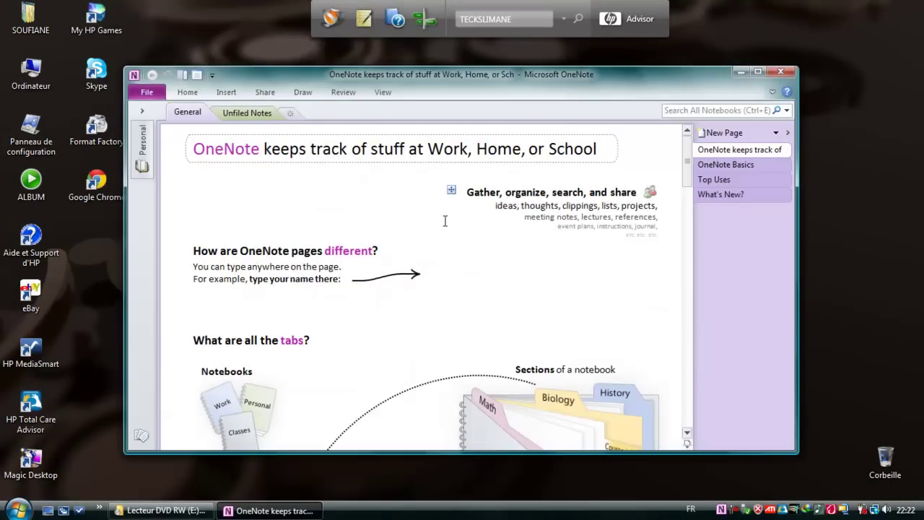
left_click(783, 72)
- Launch Microsoft Outlook 2010, go through the startup wizard to the e-mail account setup page, and exit the wizard without configuring an account
left_click(18, 509)
left_click(80, 466)
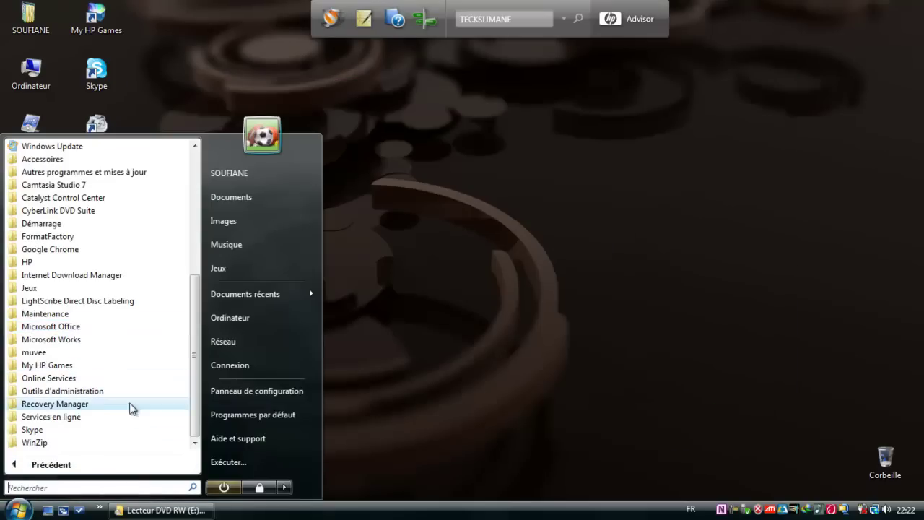
left_click(102, 327)
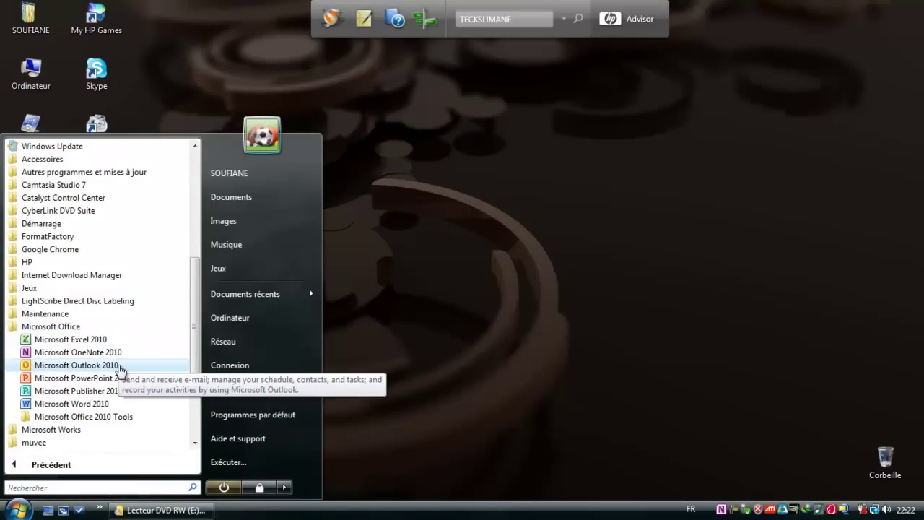
left_click(77, 364)
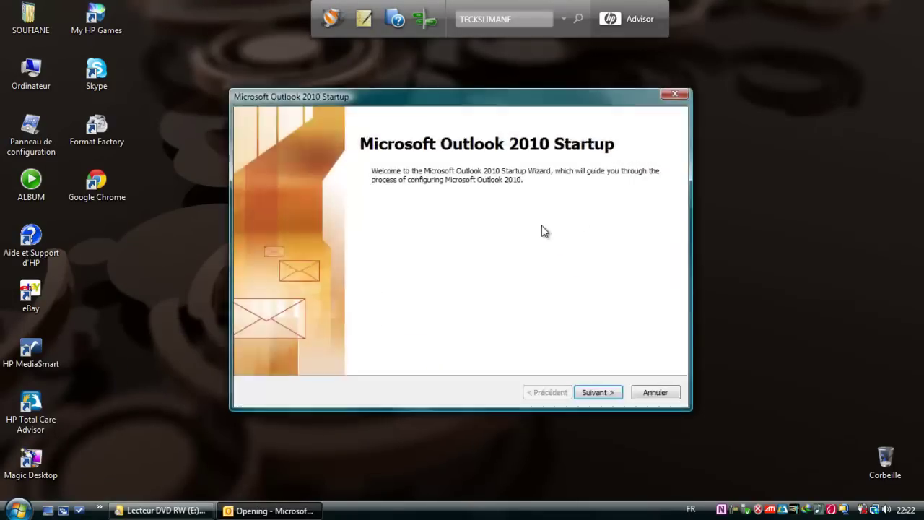
left_click(595, 392)
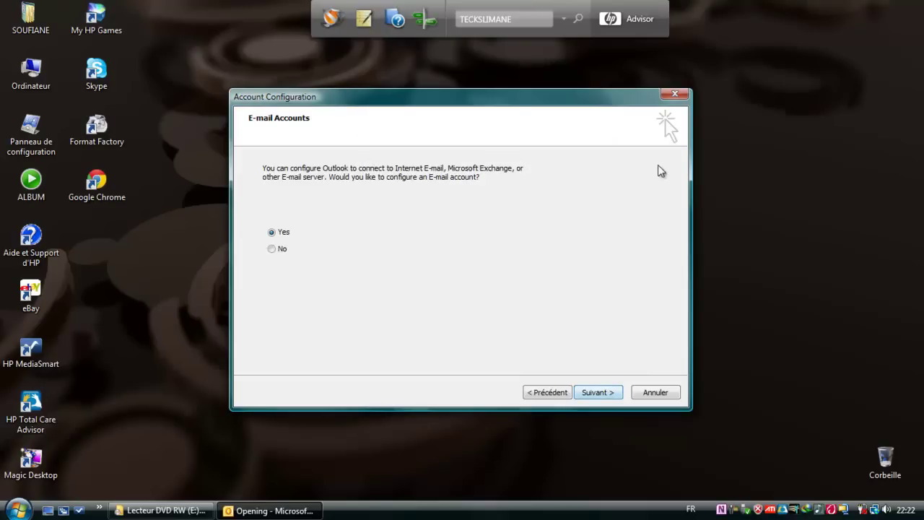
left_click(600, 393)
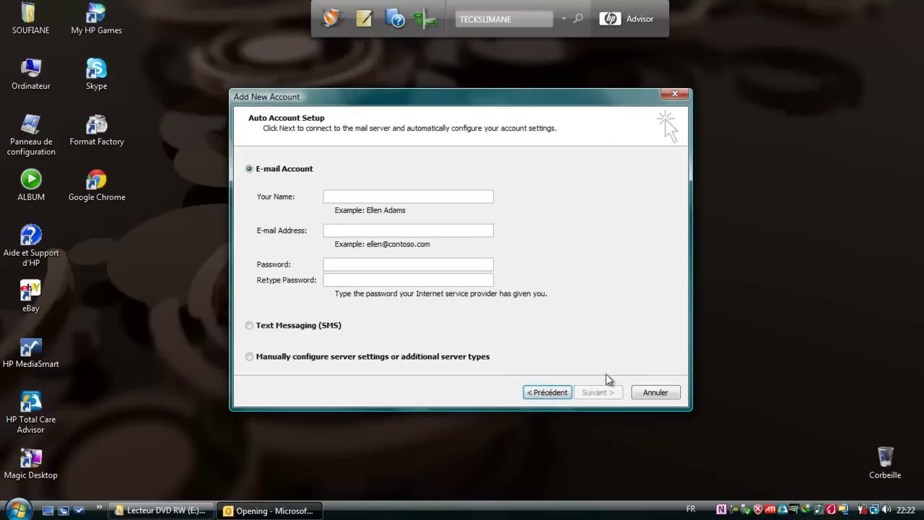
left_click(675, 94)
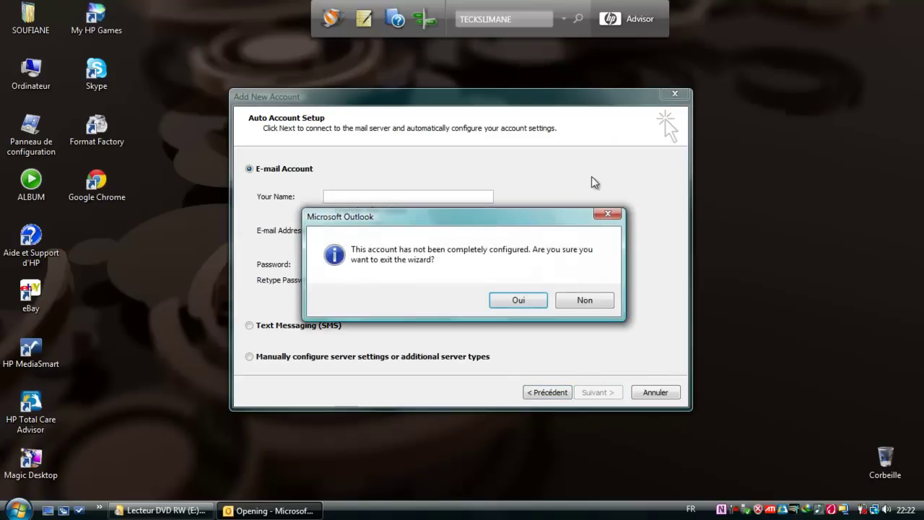
left_click(534, 302)
- Launch Microsoft PowerPoint 2010, dismiss the Camtasia Studio plug-in welcome, and close the program without saving
key("super")
left_click(73, 465)
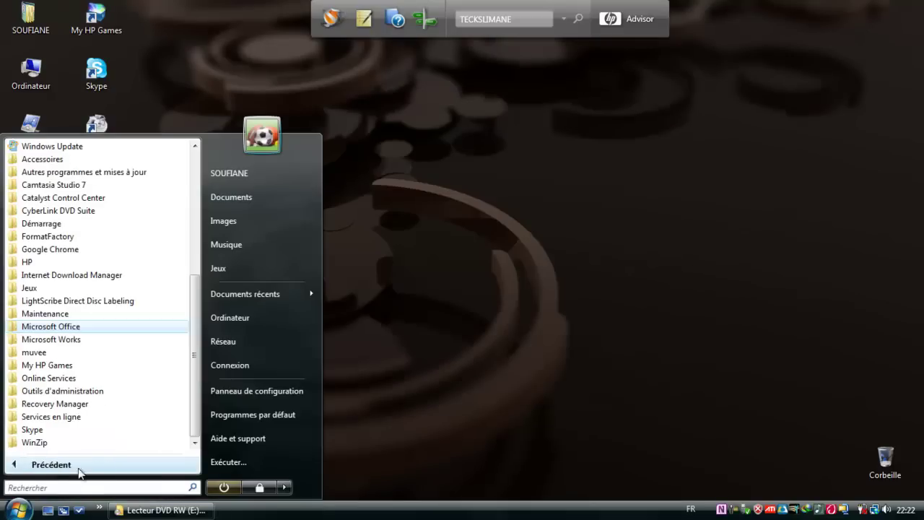
left_click(116, 327)
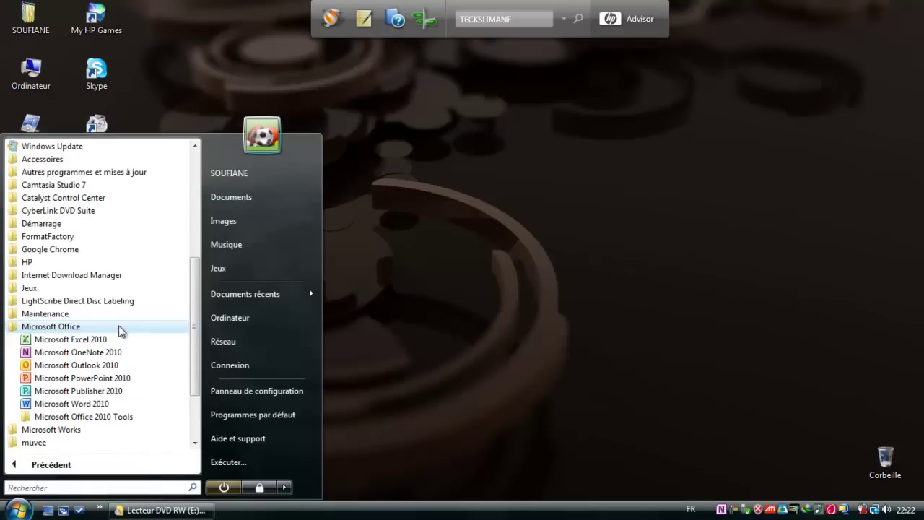
left_click(117, 378)
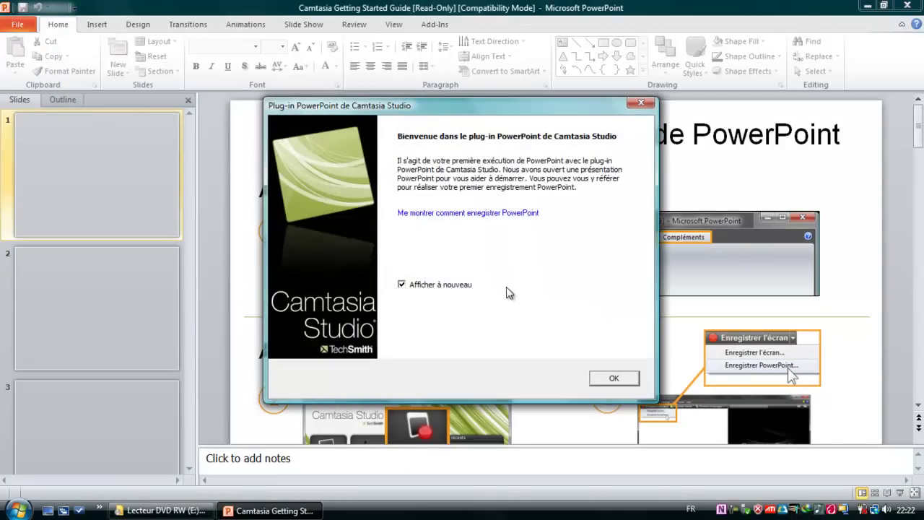
left_click(612, 380)
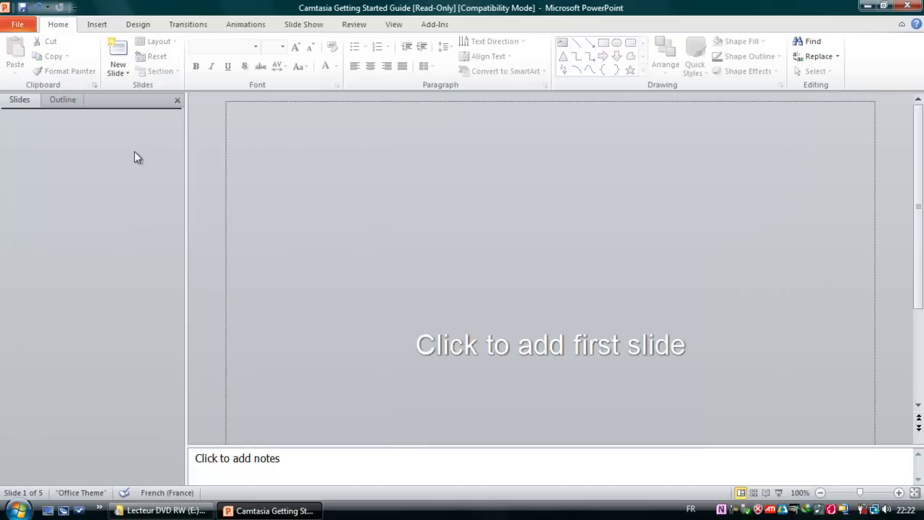
left_click(907, 7)
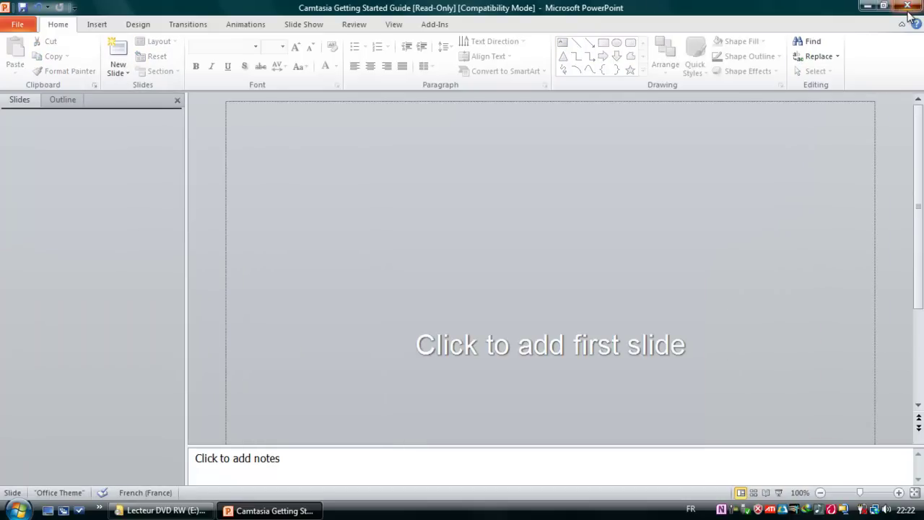
left_click(466, 272)
- Launch Microsoft Publisher 2010 to check that it opens, and close it again
left_click(17, 509)
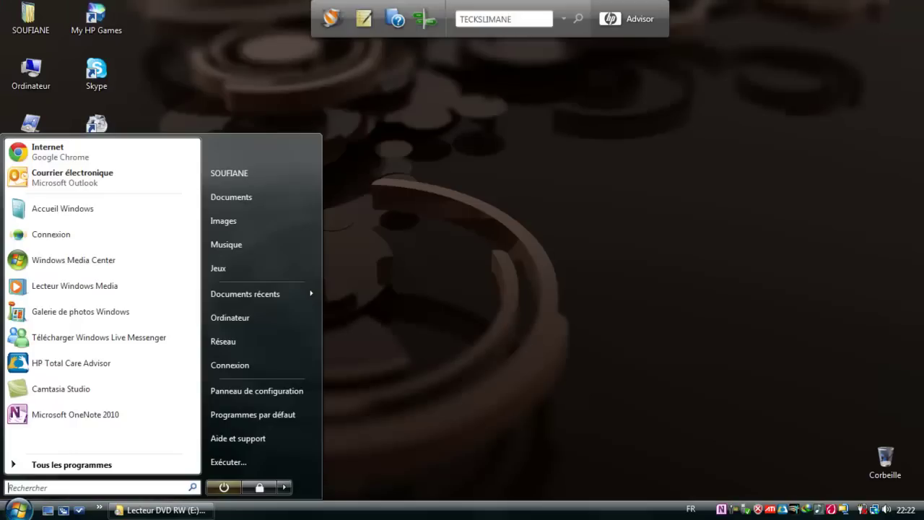
left_click(36, 463)
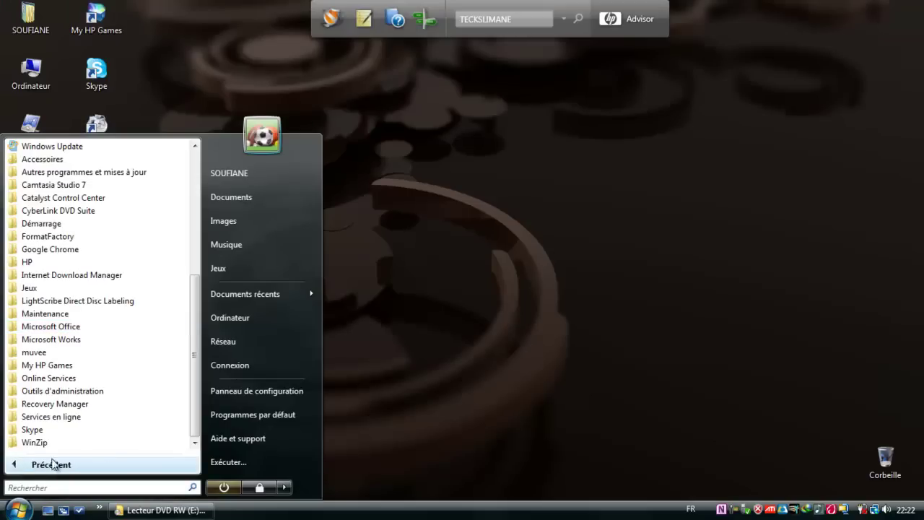
left_click(77, 326)
left_click(111, 389)
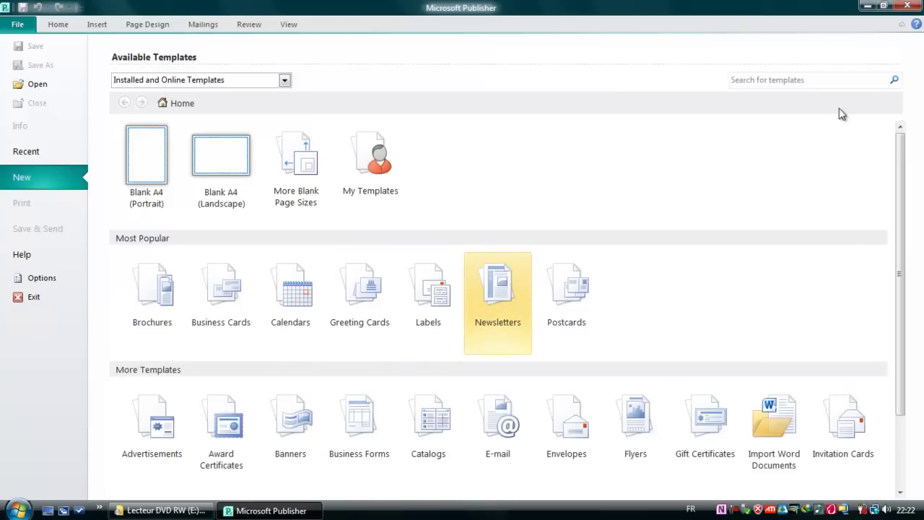
left_click(902, 7)
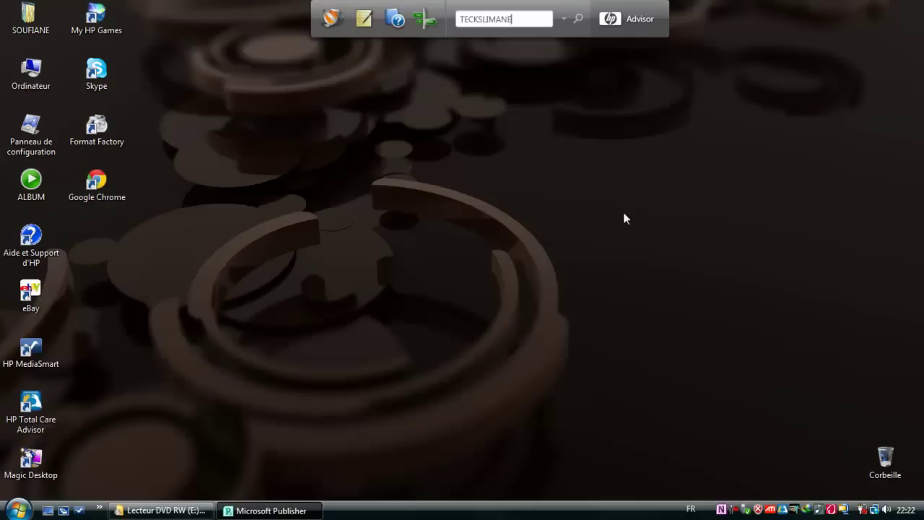
- Launch Microsoft Word 2010 from the Microsoft Office program folder with a blank document
left_click(20, 511)
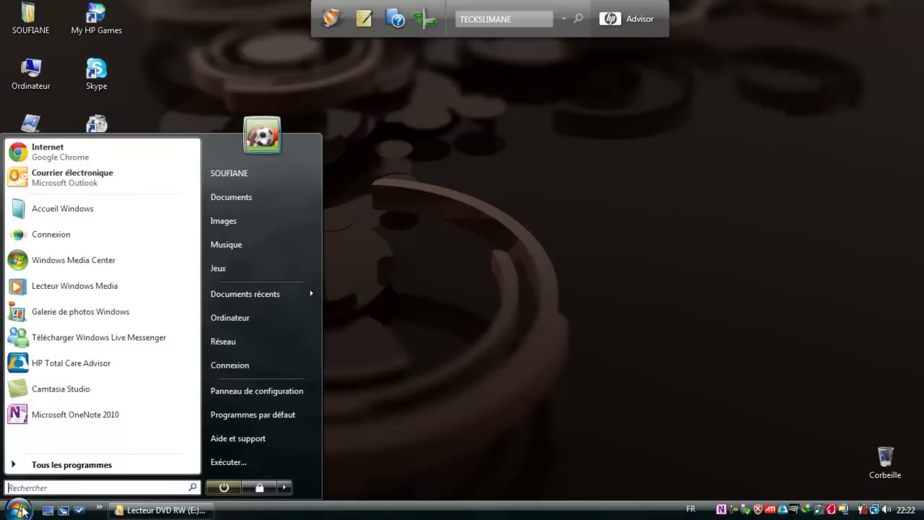
left_click(62, 467)
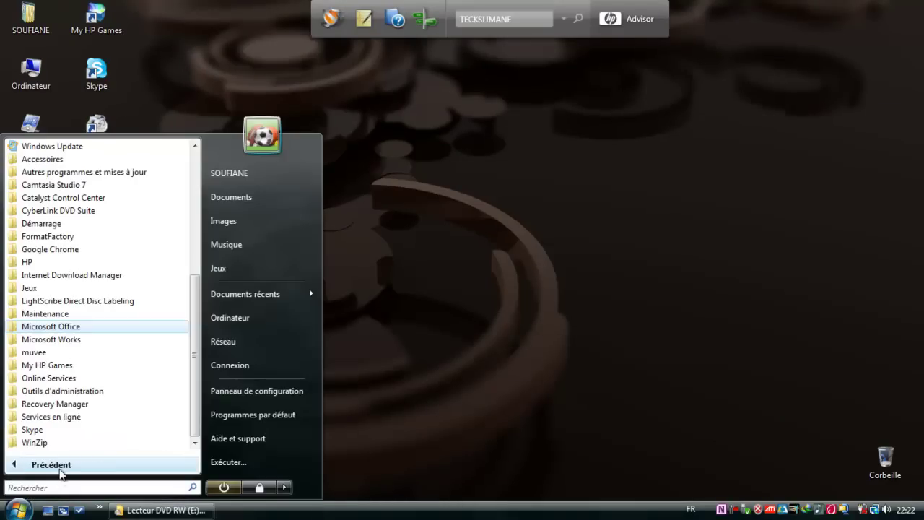
left_click(72, 327)
left_click(71, 404)
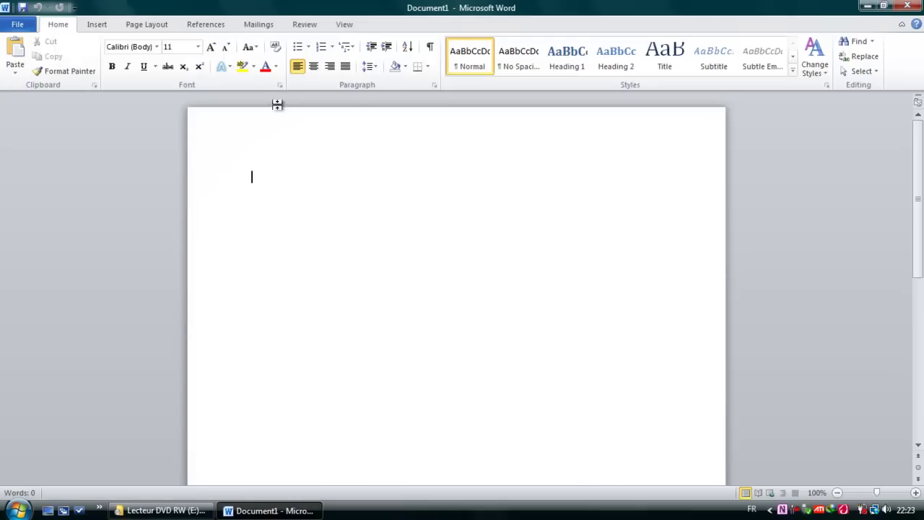
- Set the font size to 86 and write TECKSLIMANE at the start of the document
left_click(193, 49)
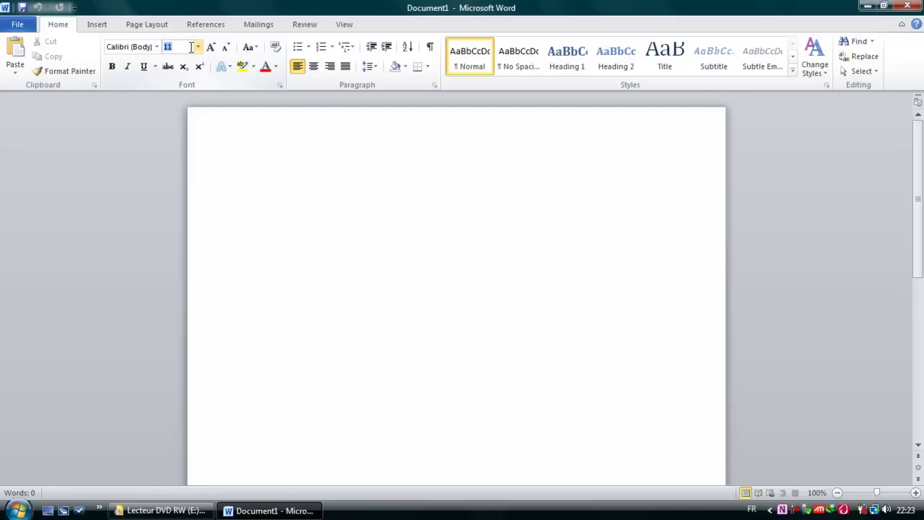
key("Return")
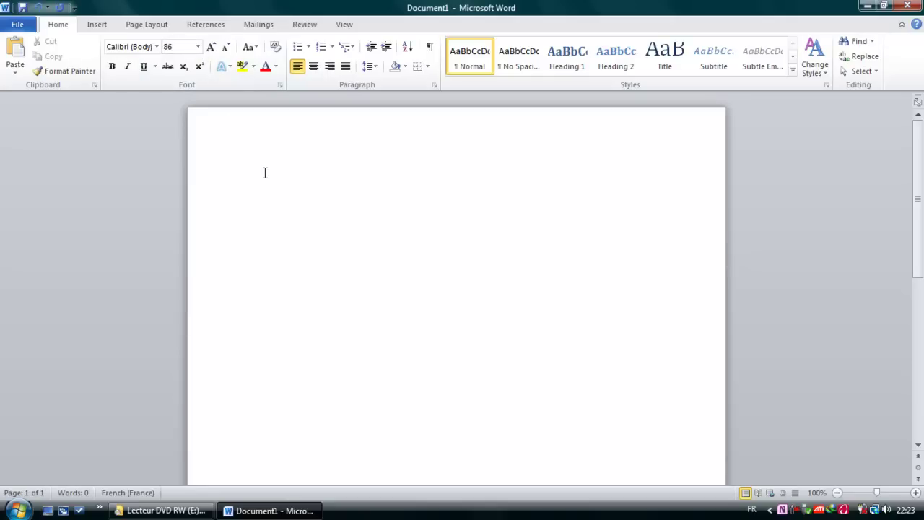
type("TECK")
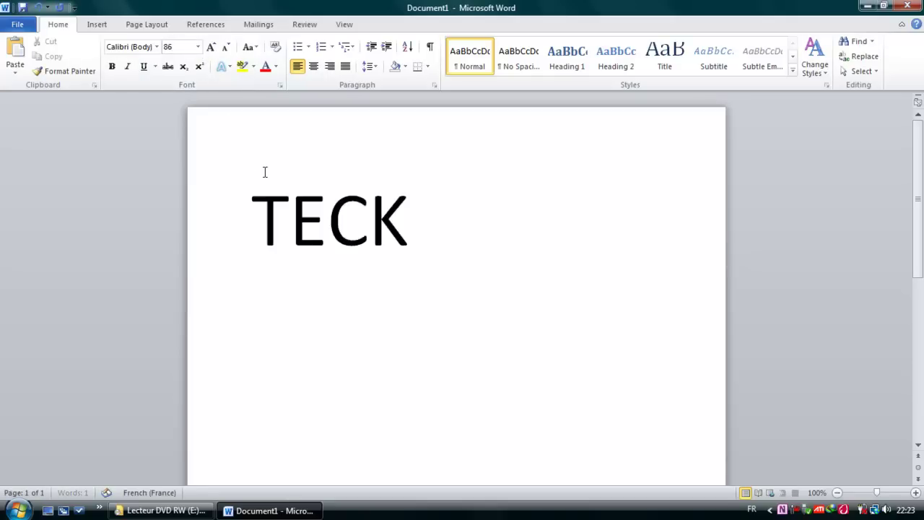
type("SLIMA")
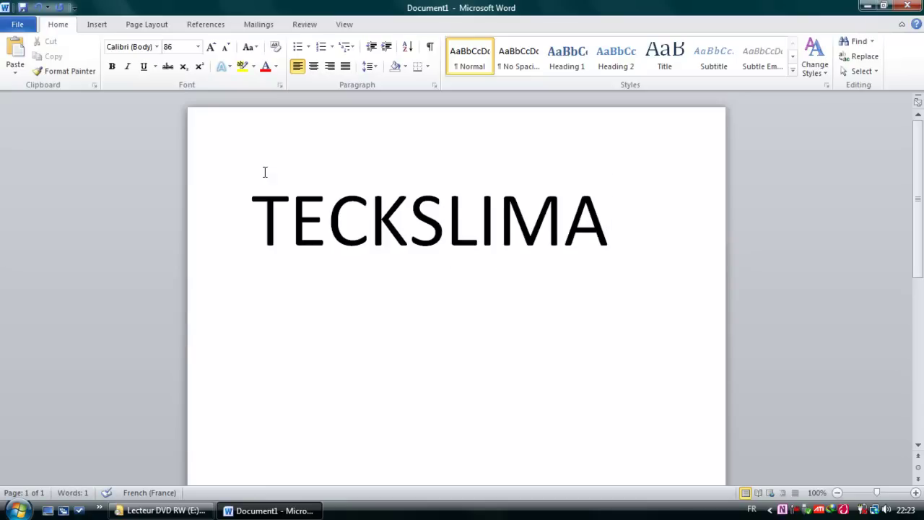
type("N")
key("Return")
type("E")
- Give the TECKSLIMANE text the bold blue gradient text effect with a light blue glow, and reduce its font size to 48
key("ctrl+a")
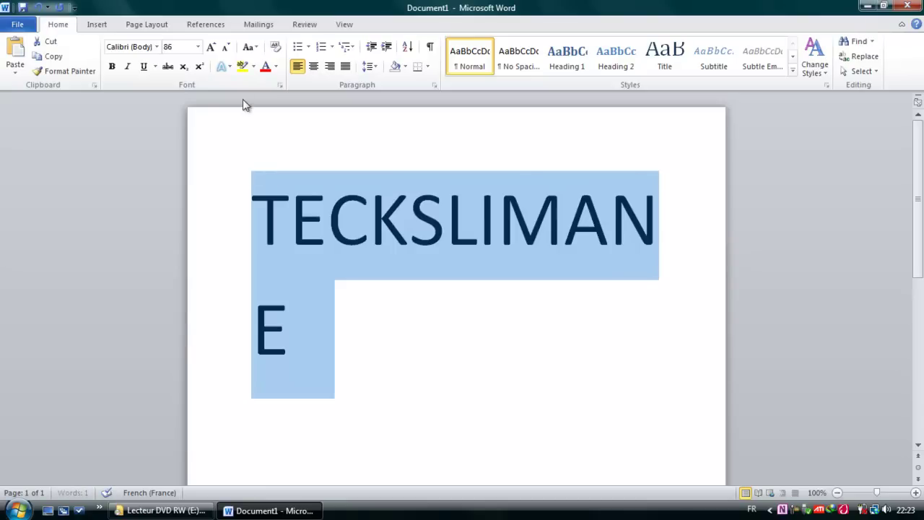
left_click(225, 47)
left_click(225, 47)
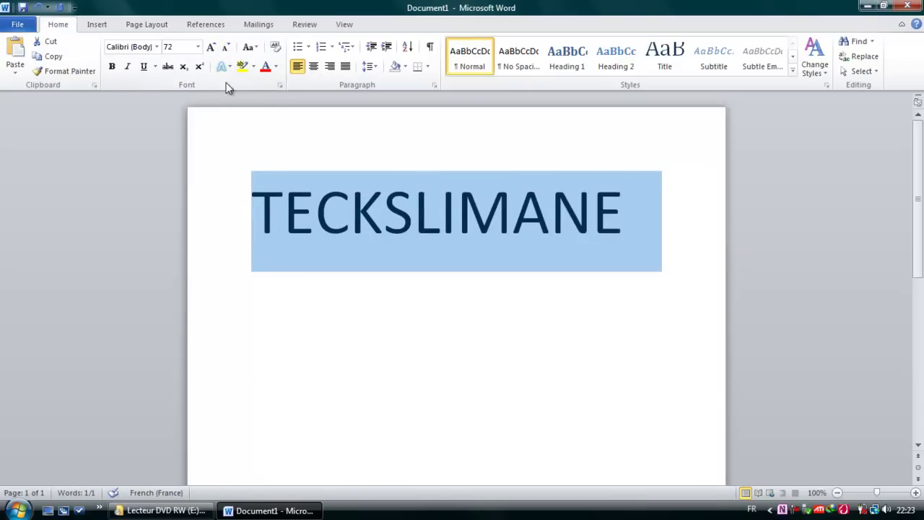
left_click(228, 66)
left_click(230, 211)
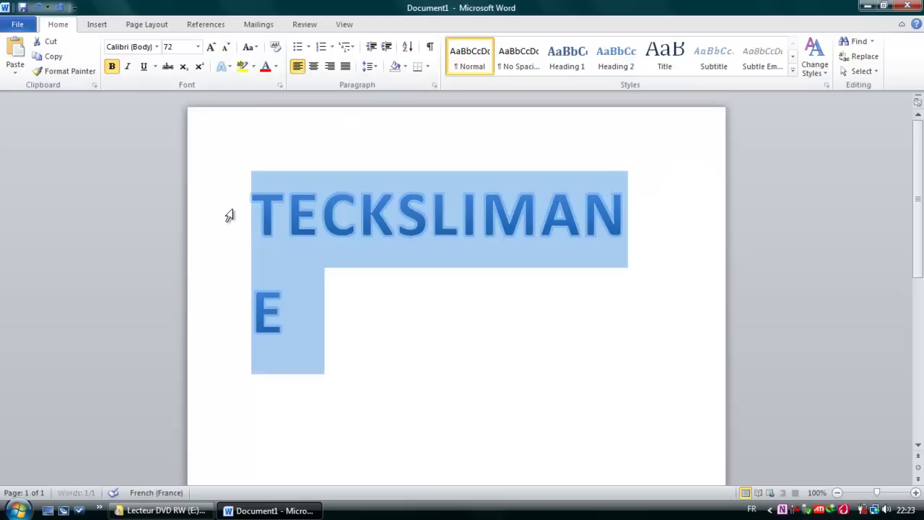
left_click(225, 47)
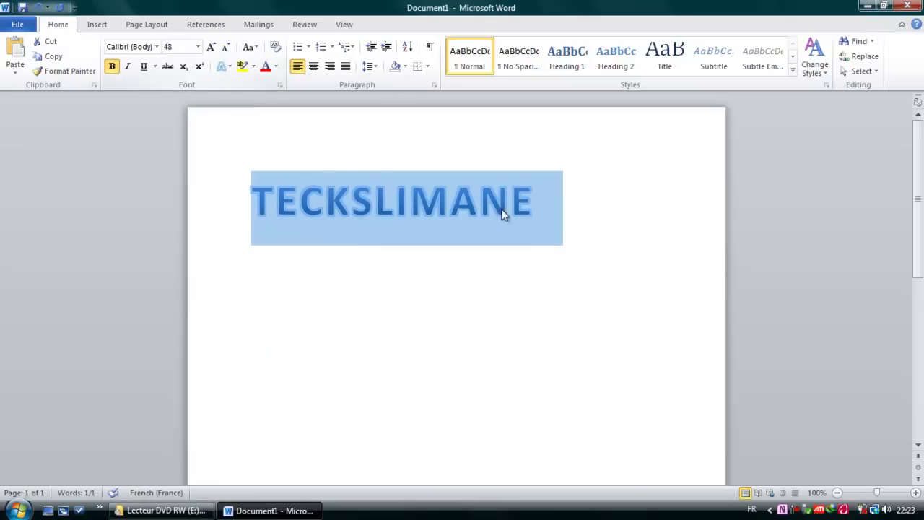
- Add a new paragraph below TECKSLIMANE reading INSTALLATION MICROSOFT OFFICE 2010
left_click(544, 205)
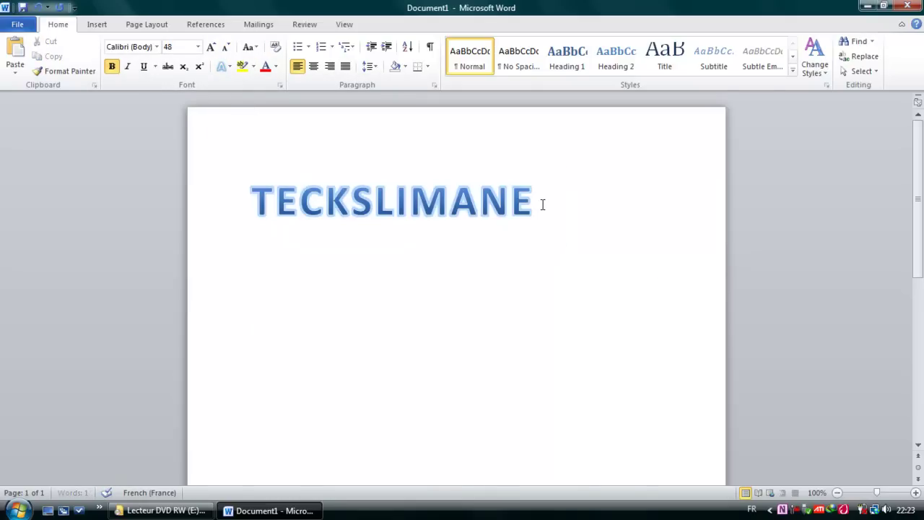
key("Return")
type("INSTALL")
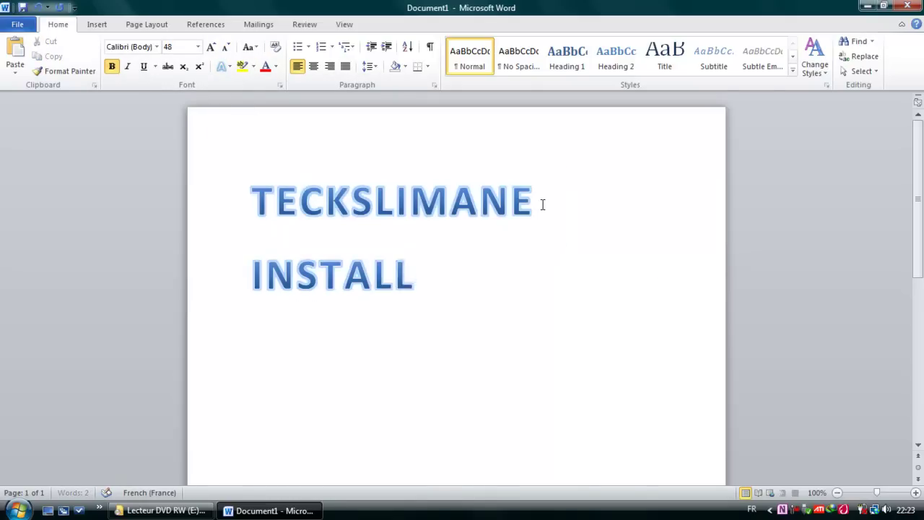
type("ATION WI")
key("BackSpace")
key("BackSpace")
type("MICR")
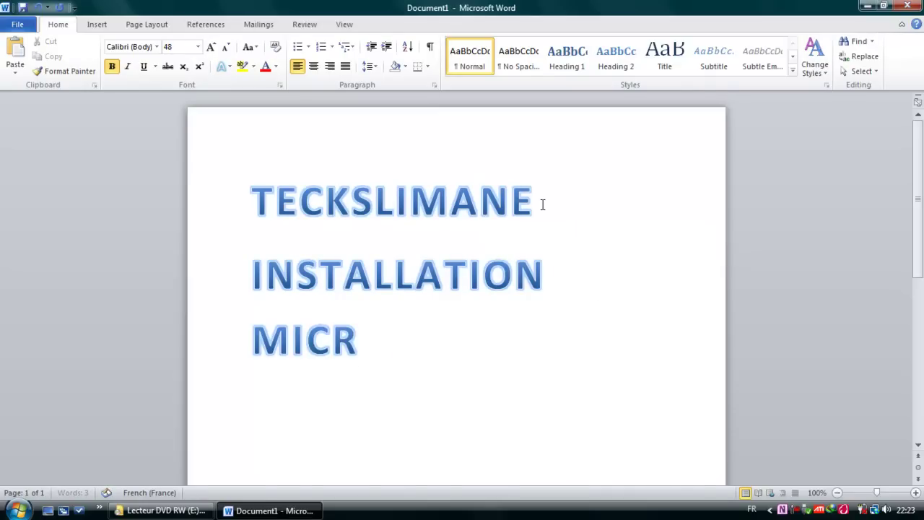
type("OSOFT O")
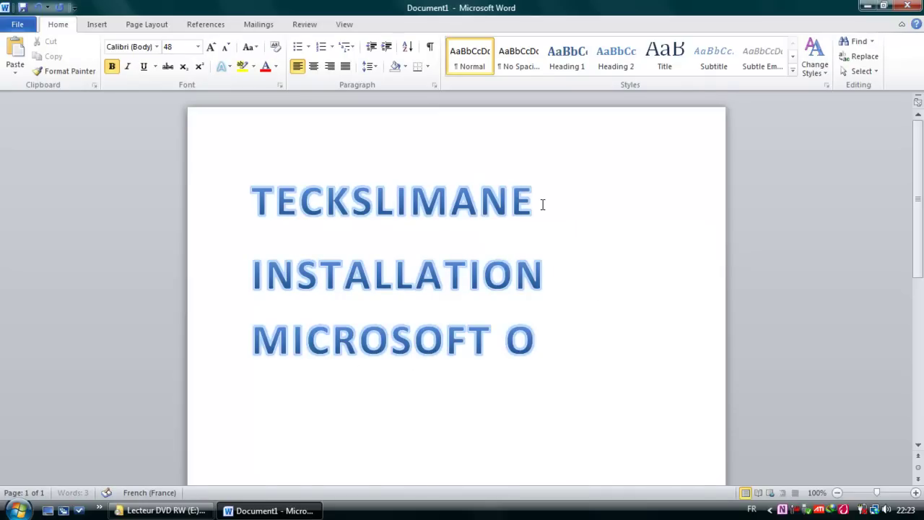
type("FFICE")
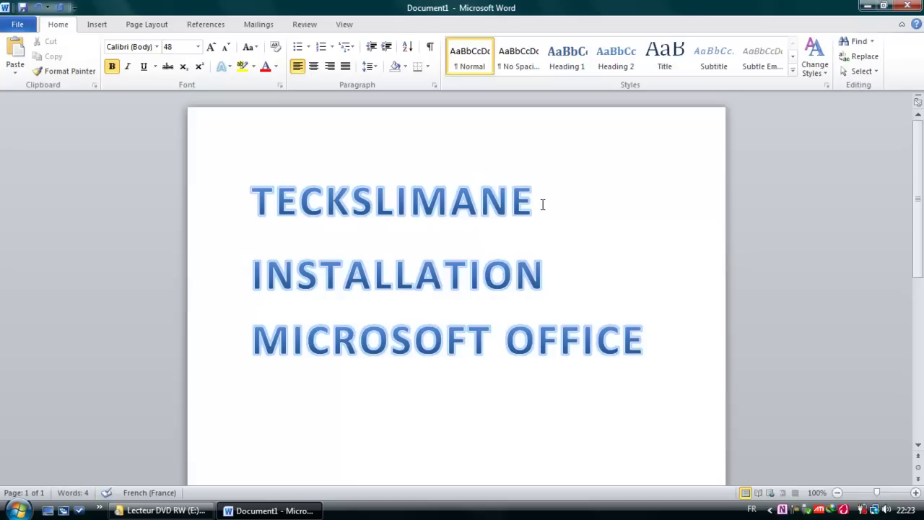
type(" 2010")
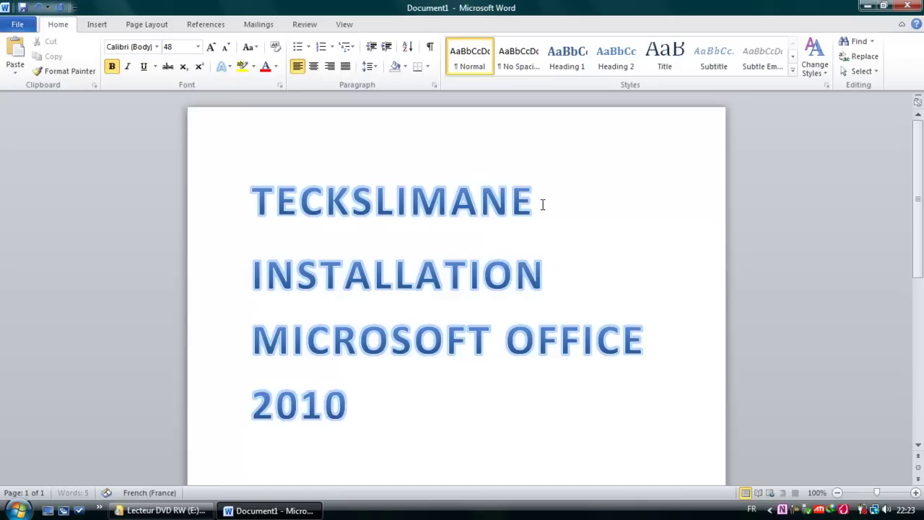
- Apply the blue gradient text effect with a shadow to MICROSOFT OFFICE 2010, and close Word without saving the document
left_click_drag(348, 408, 258, 345)
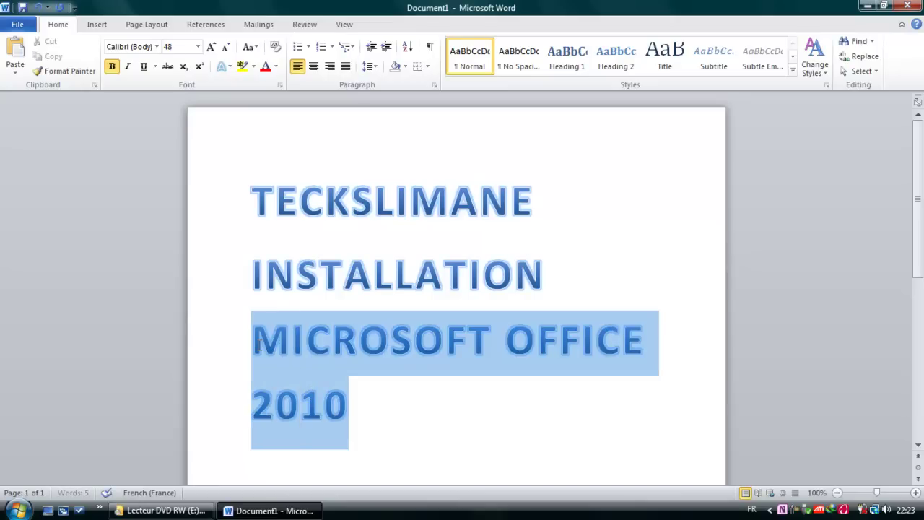
left_click(226, 66)
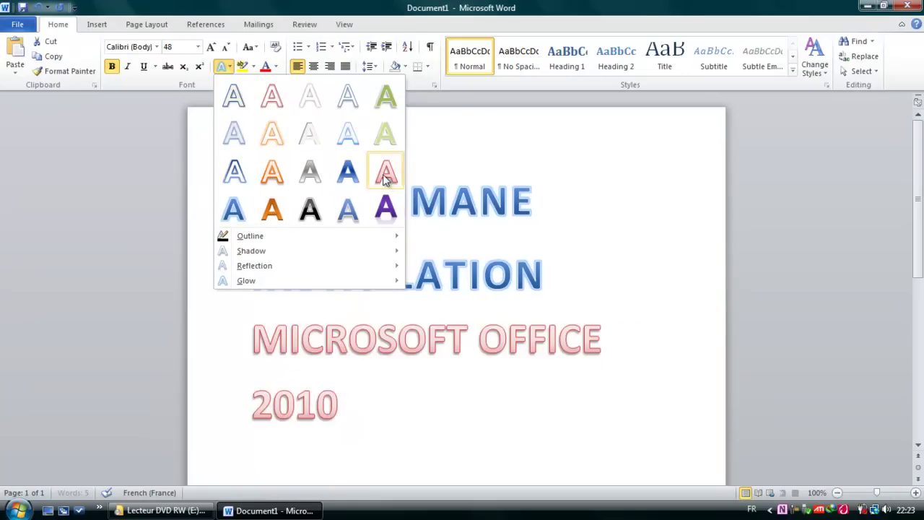
left_click(347, 213)
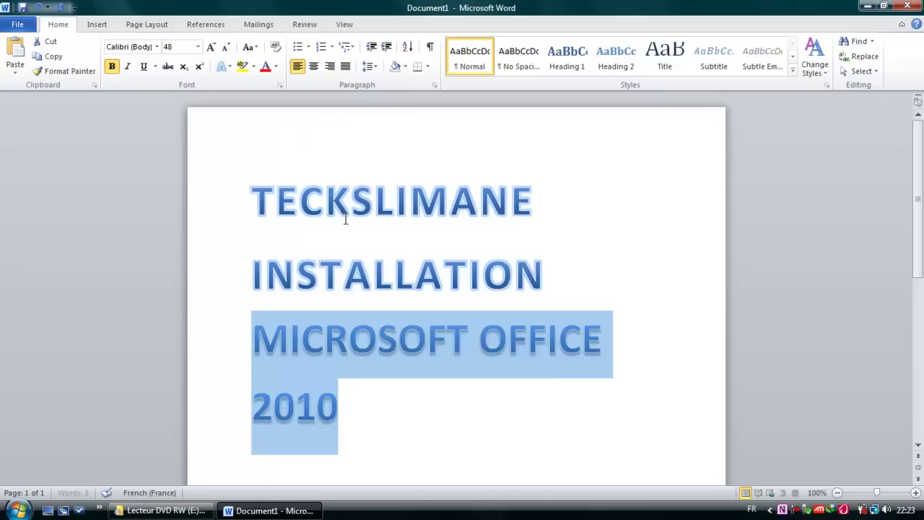
left_click(501, 400)
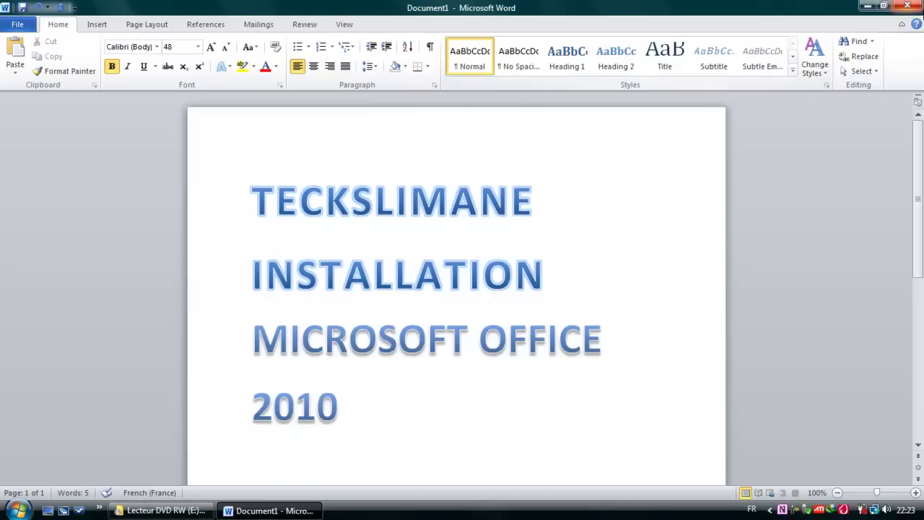
left_click(907, 6)
left_click(467, 272)
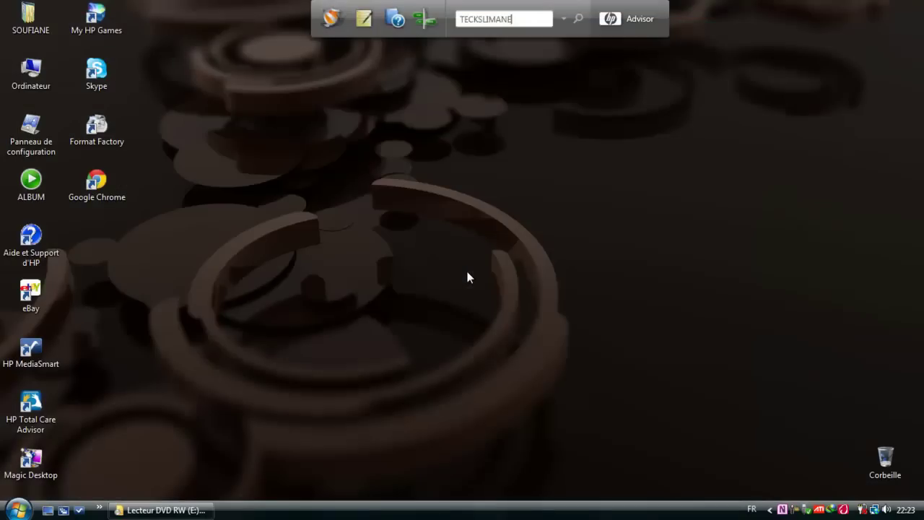